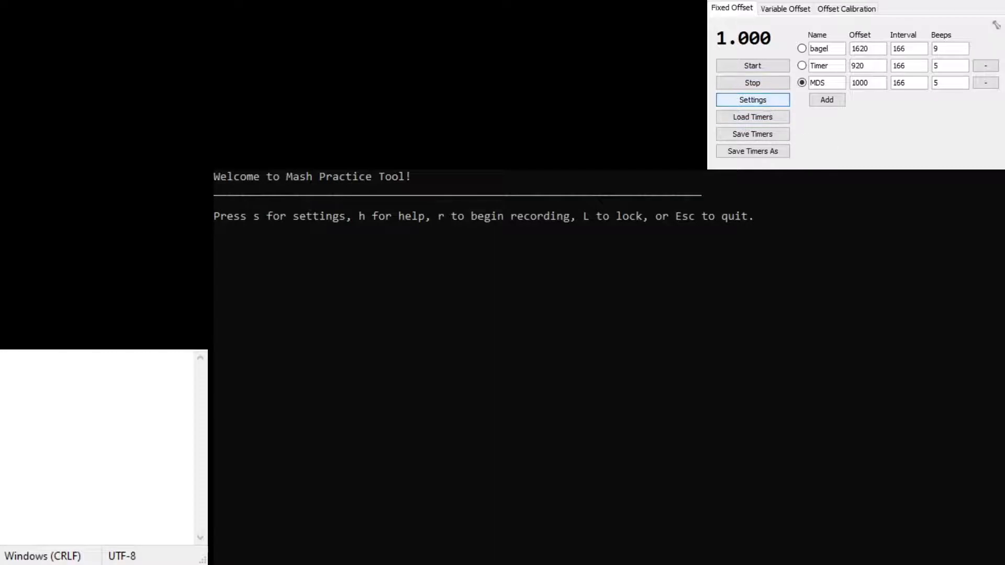
# Confirm Z as the start key in Settings, then select the MDS timer.
pyautogui.click(753, 100)
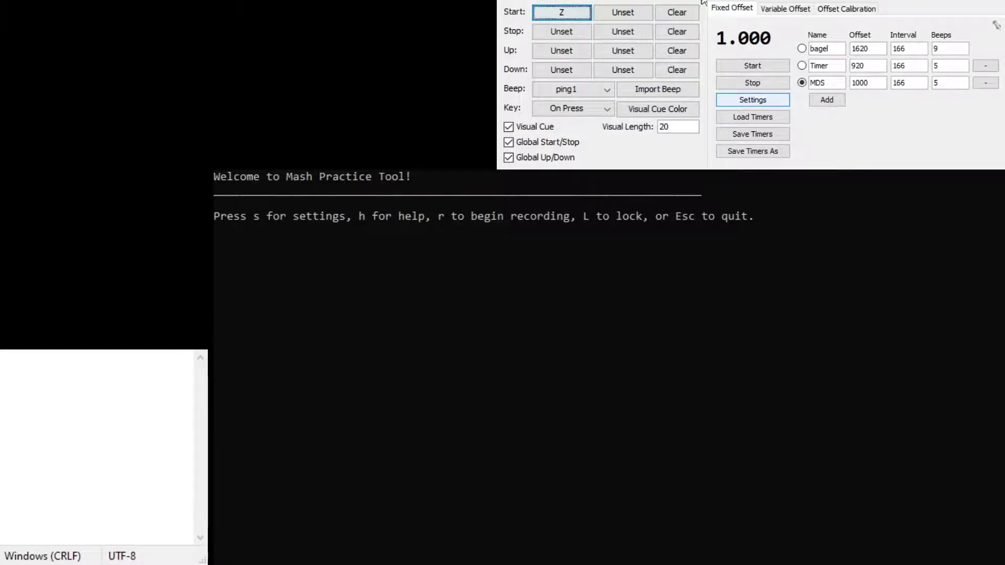
pyautogui.press('Escape')
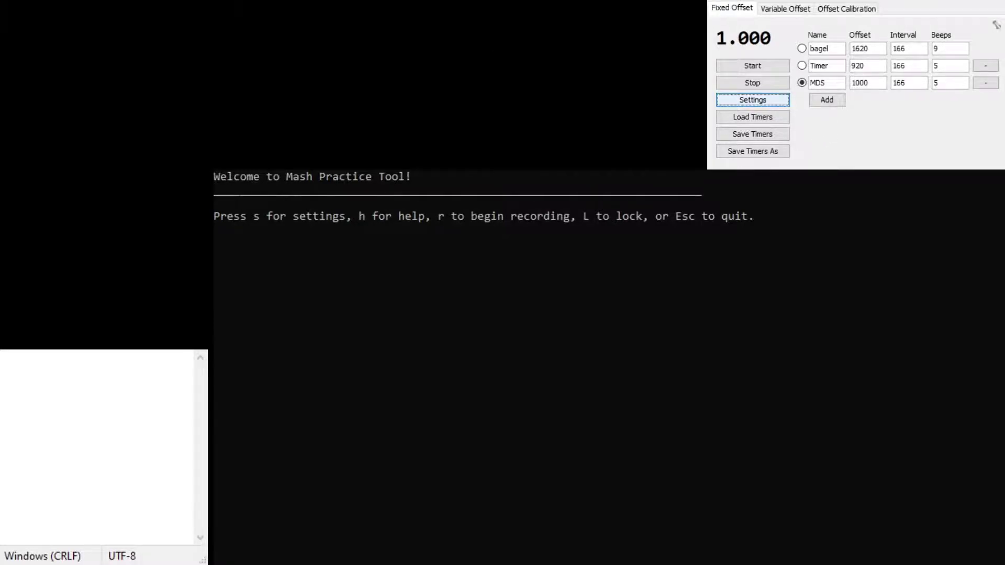
pyautogui.click(801, 82)
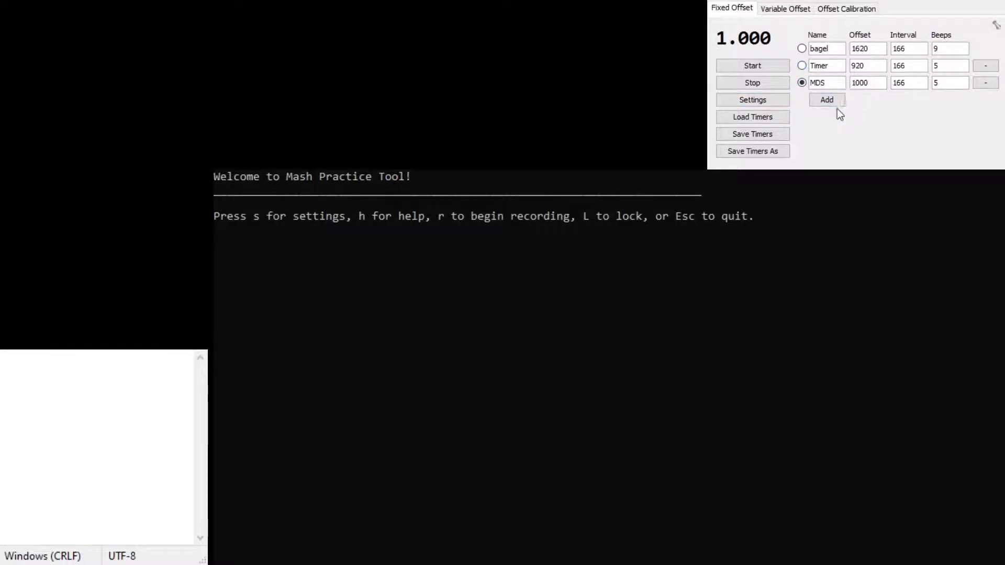
# Review the MDS offset 1000, interval 166 and 5 beeps, then lock the console with L.
pyautogui.click(868, 84)
pyautogui.press('Tab')
pyautogui.press('Tab')
pyautogui.doubleClick(909, 83)
pyautogui.doubleClick(951, 80)
pyautogui.press('l')
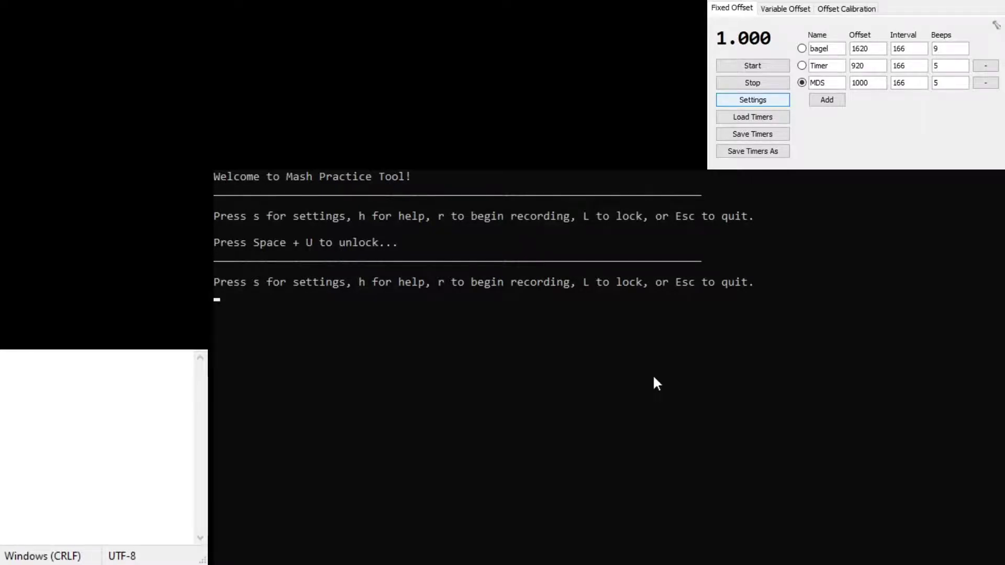
# Record a two-press trial and enter its 1.124 s press time into Notepad.
pyautogui.press('r')
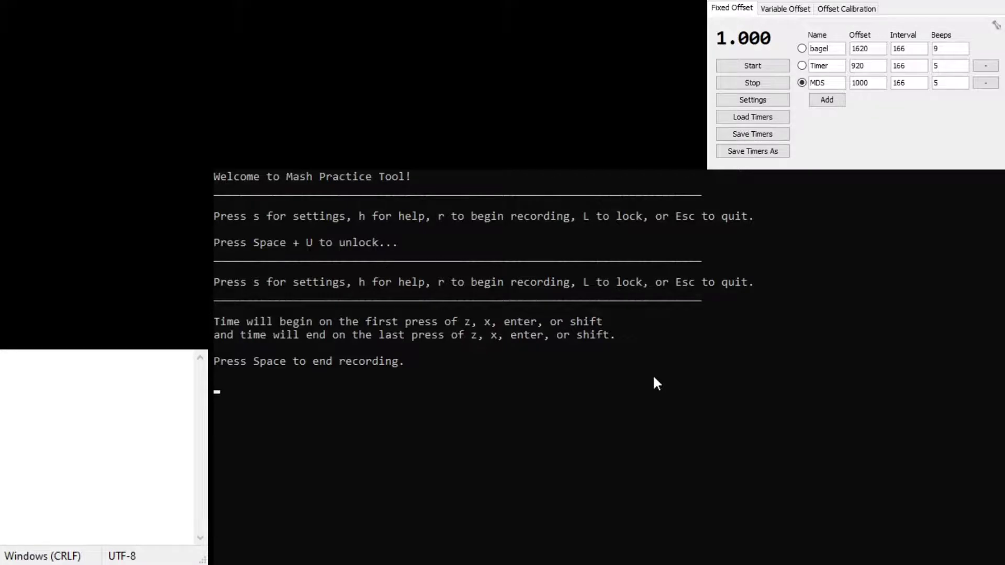
pyautogui.press('space')
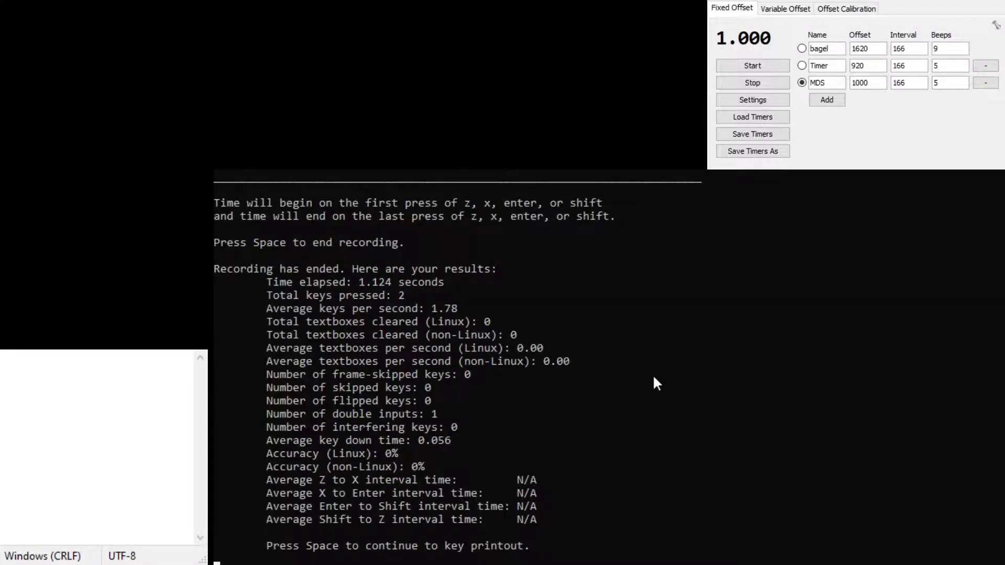
pyautogui.press('space')
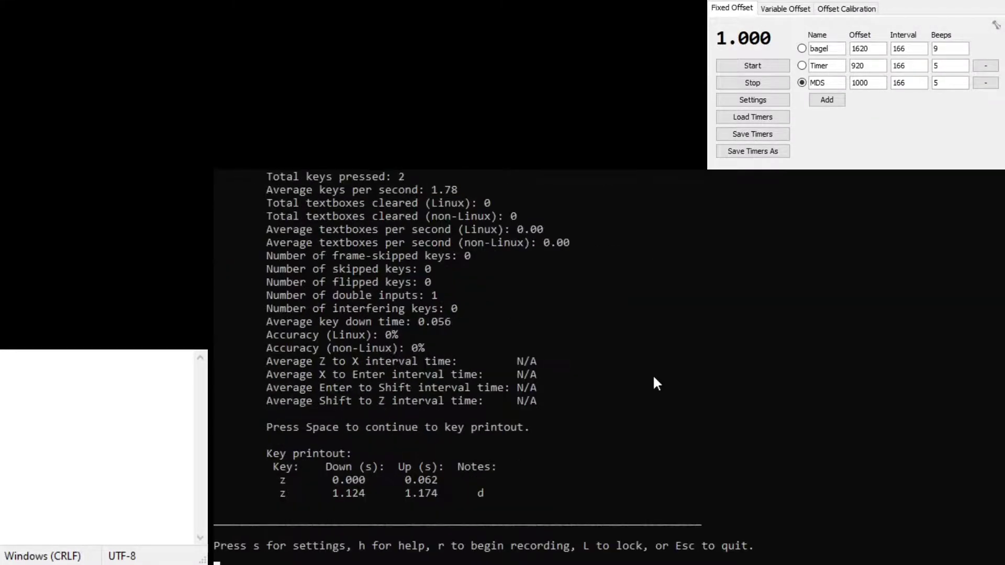
pyautogui.doubleClick(354, 493)
pyautogui.click(34, 453)
pyautogui.write('1.124')
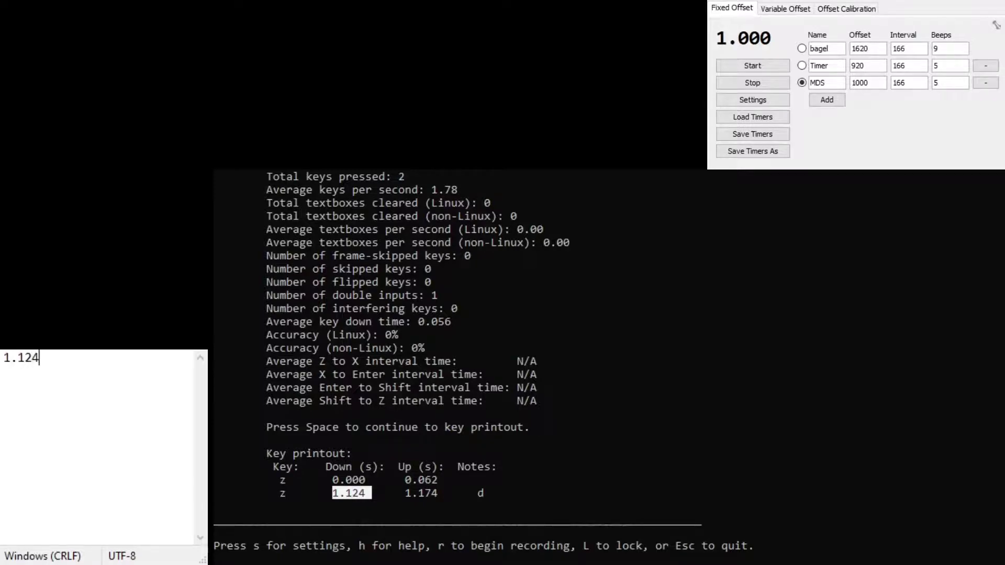
pyautogui.click(749, 415)
# Run a timed trial and log its 1.152 s time in the notes.
pyautogui.press('r')
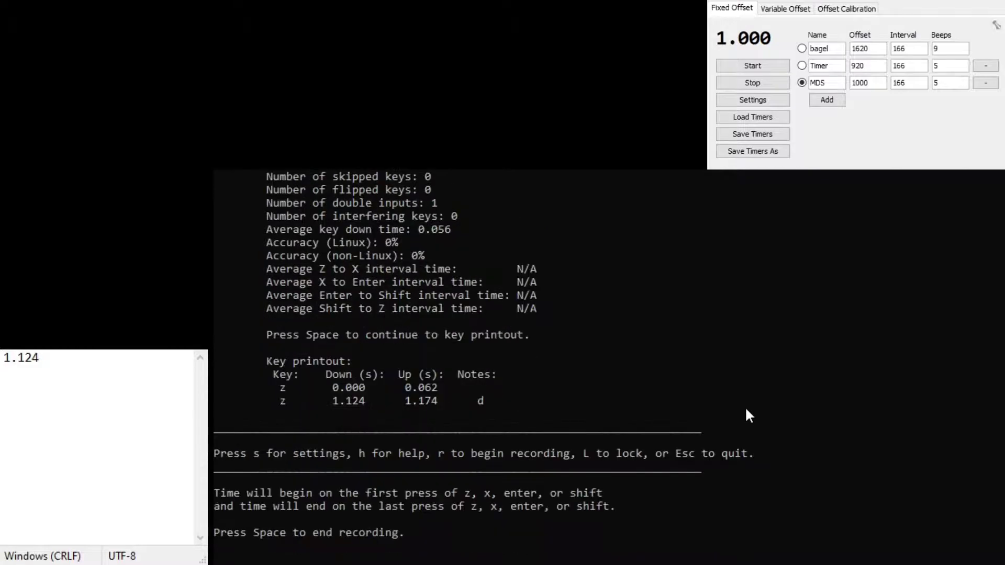
pyautogui.press('F1')
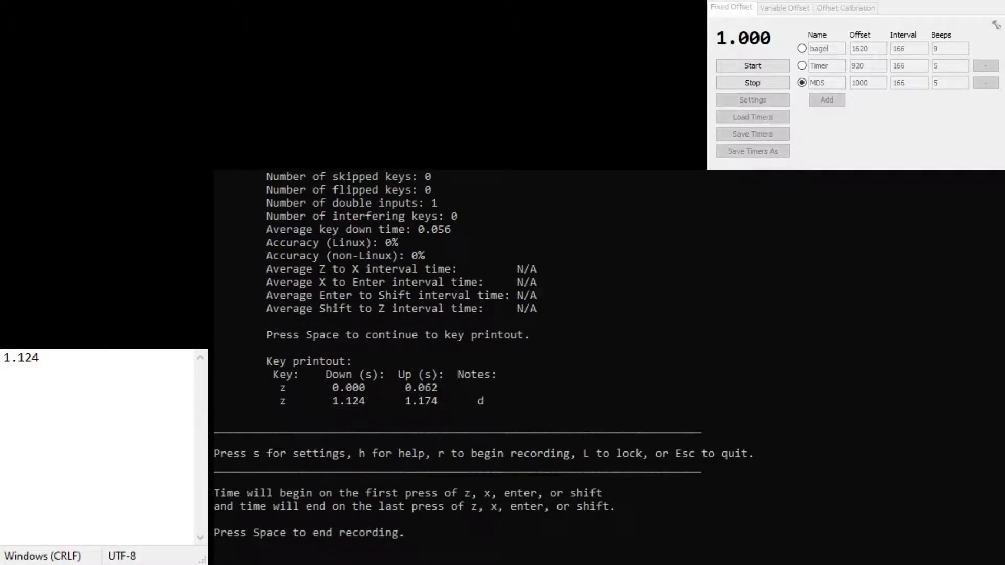
pyautogui.press('z')
pyautogui.press('z')
pyautogui.press('space')
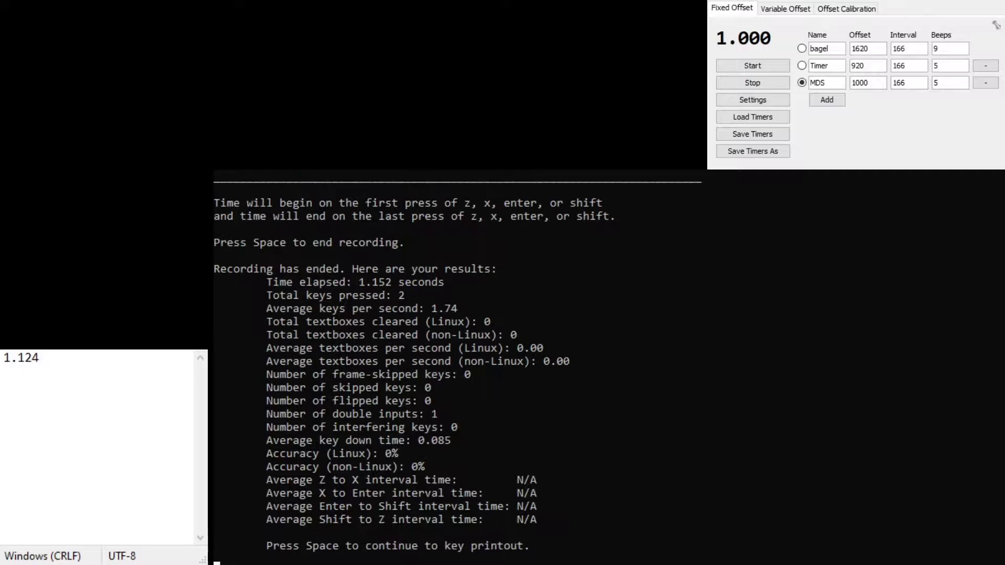
pyautogui.press('space')
pyautogui.click(24, 358)
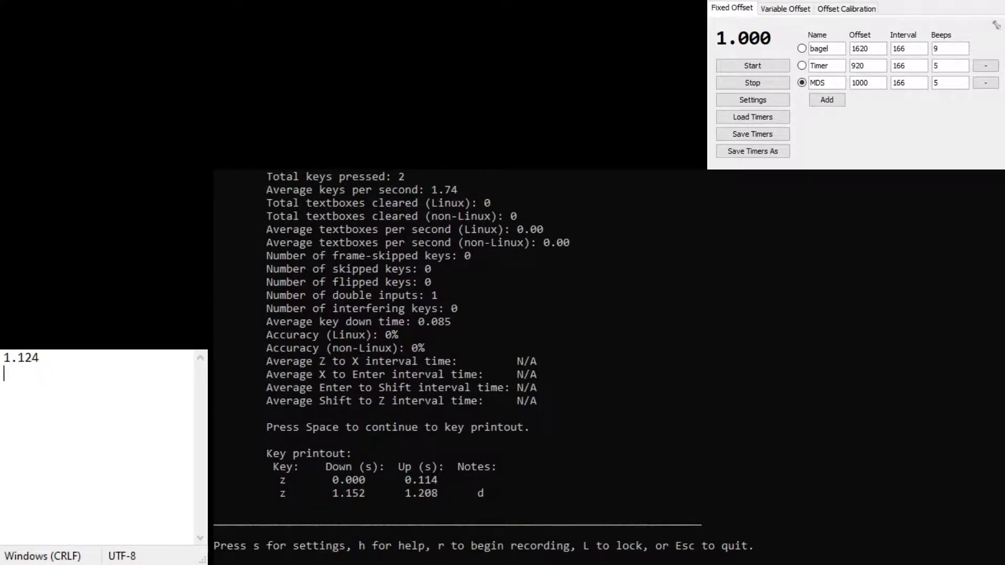
pyautogui.write('1.152r')
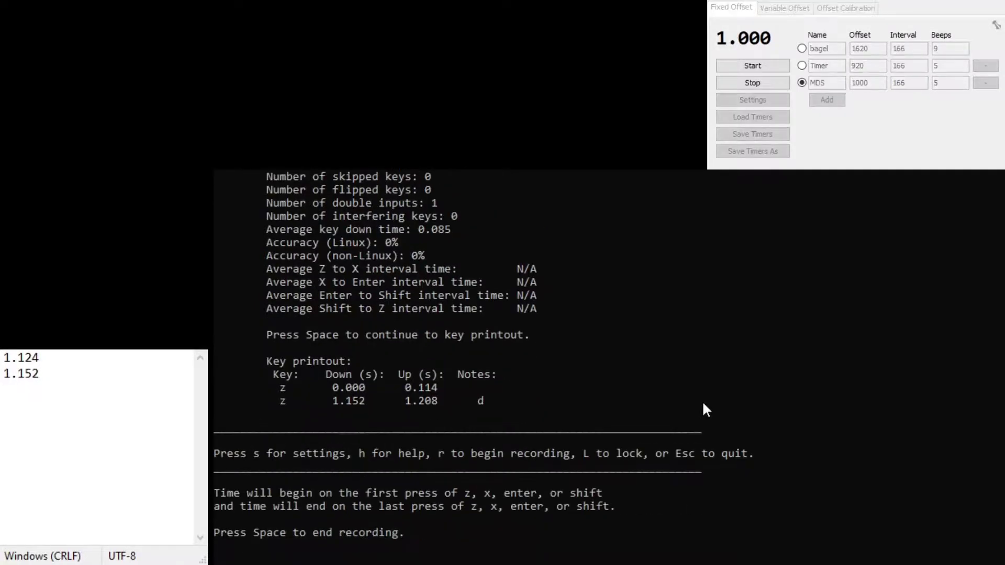
pyautogui.write('zz')
# Finish the next trial and log 1.095 on a new line below 1.152.
pyautogui.press('space')
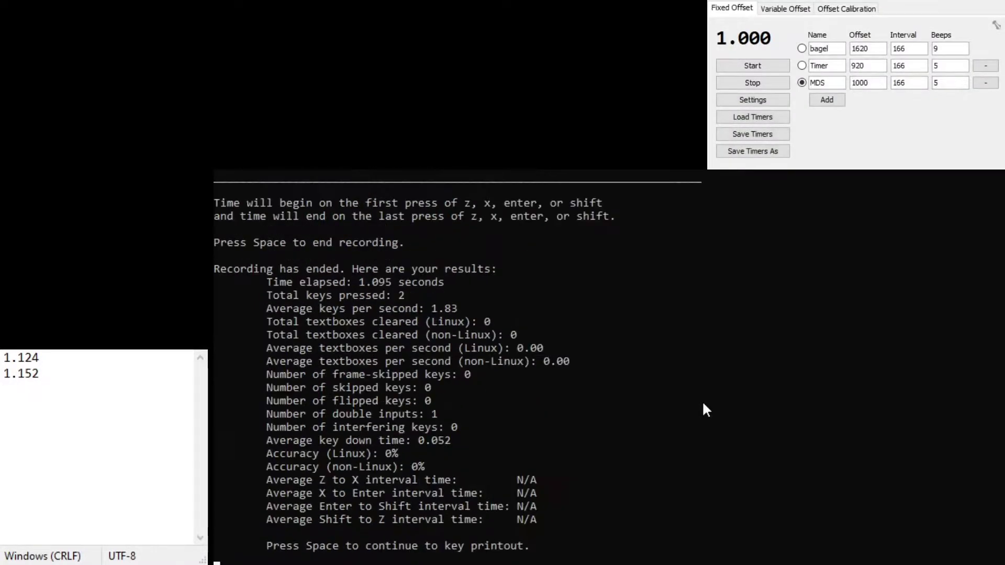
pyautogui.click(19, 425)
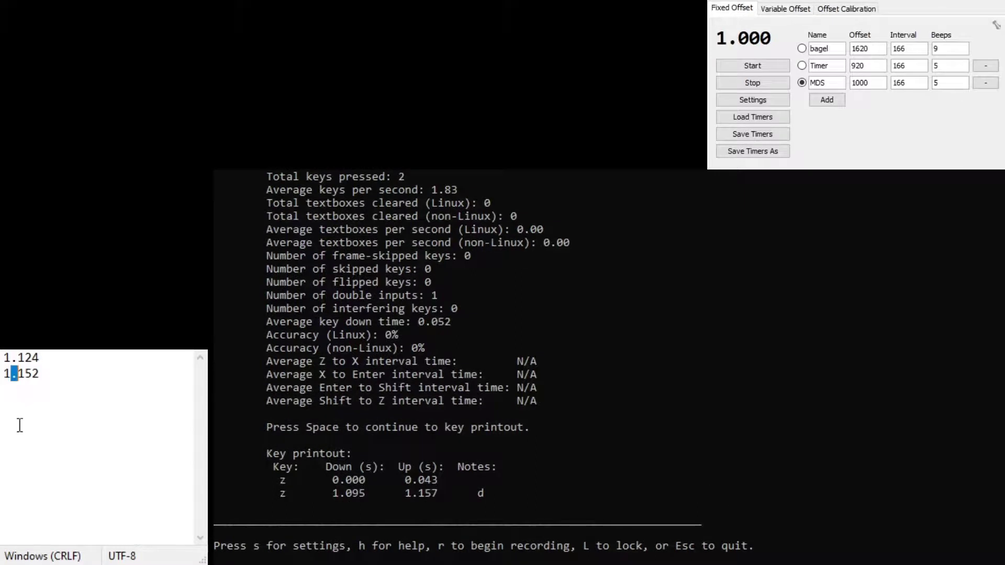
pyautogui.press('End')
pyautogui.press('Return')
pyautogui.write('1.095')
pyautogui.click(366, 431)
# Record another trial and add its 1.071 time after 1.095.
pyautogui.press('r')
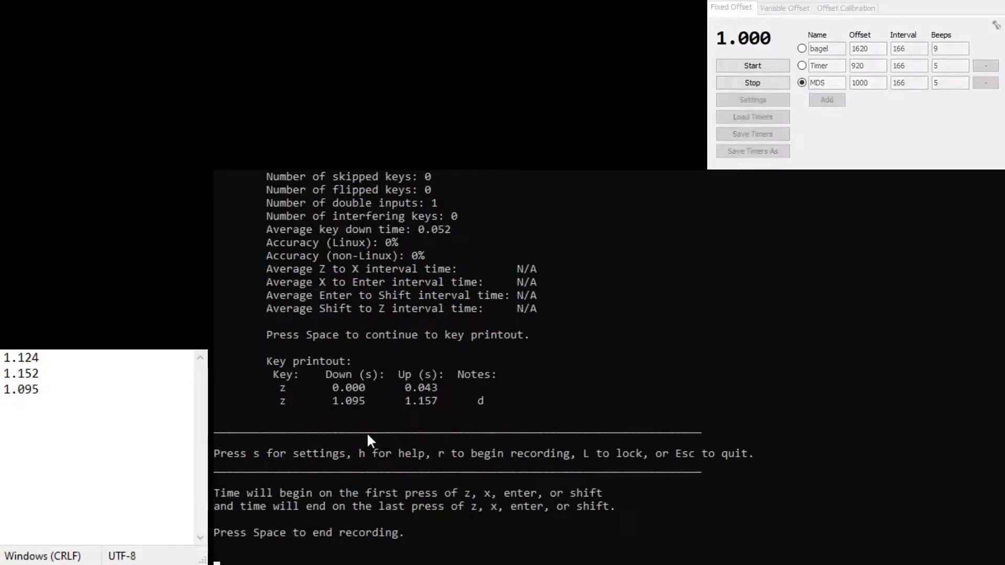
pyautogui.press('z')
pyautogui.press('z')
pyautogui.press('space')
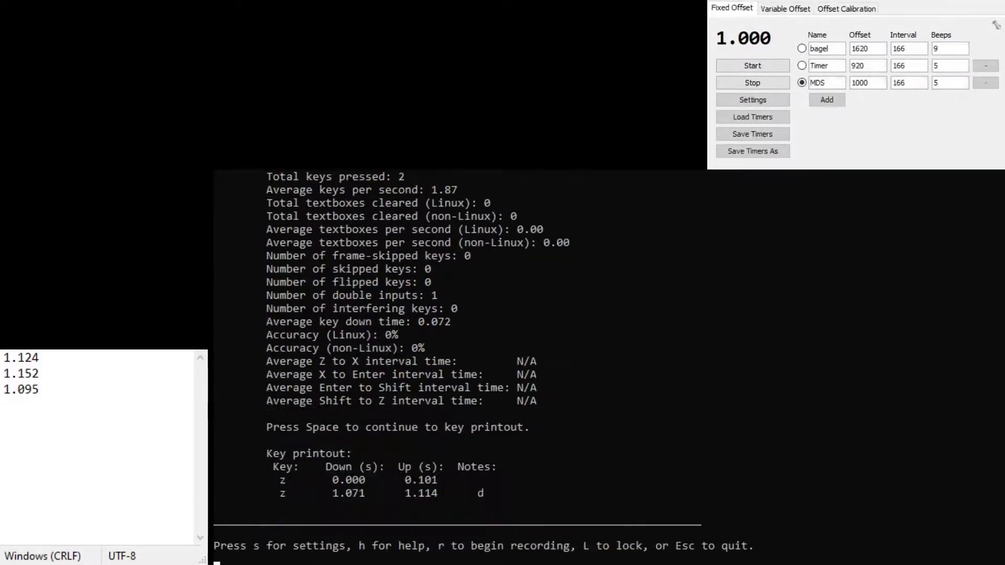
pyautogui.click(72, 447)
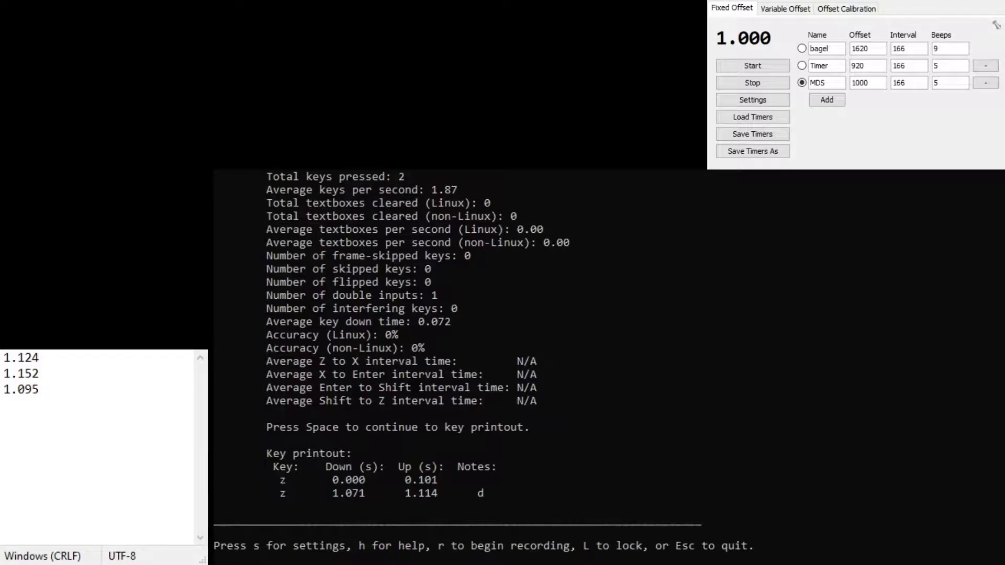
pyautogui.write('1.071')
pyautogui.click(638, 412)
# Record one more trial and log 1.081 on a new line.
pyautogui.press('r')
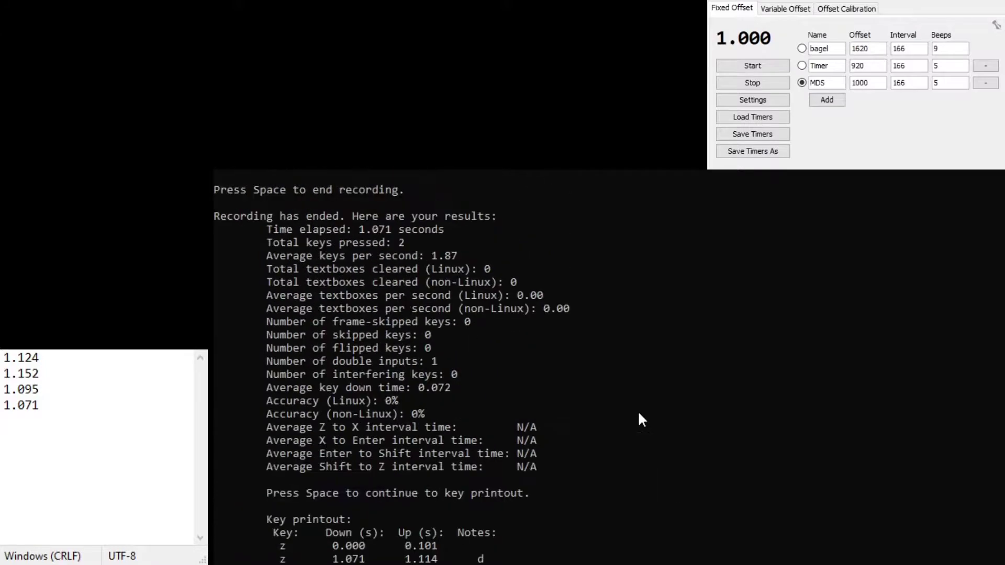
pyautogui.press('z')
pyautogui.press('z')
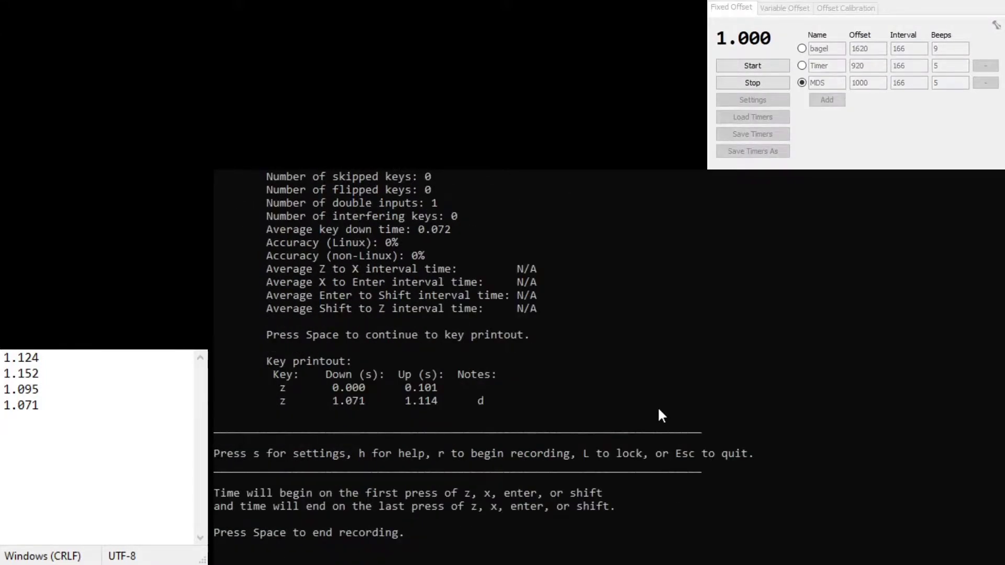
pyautogui.press('space')
pyautogui.press('space')
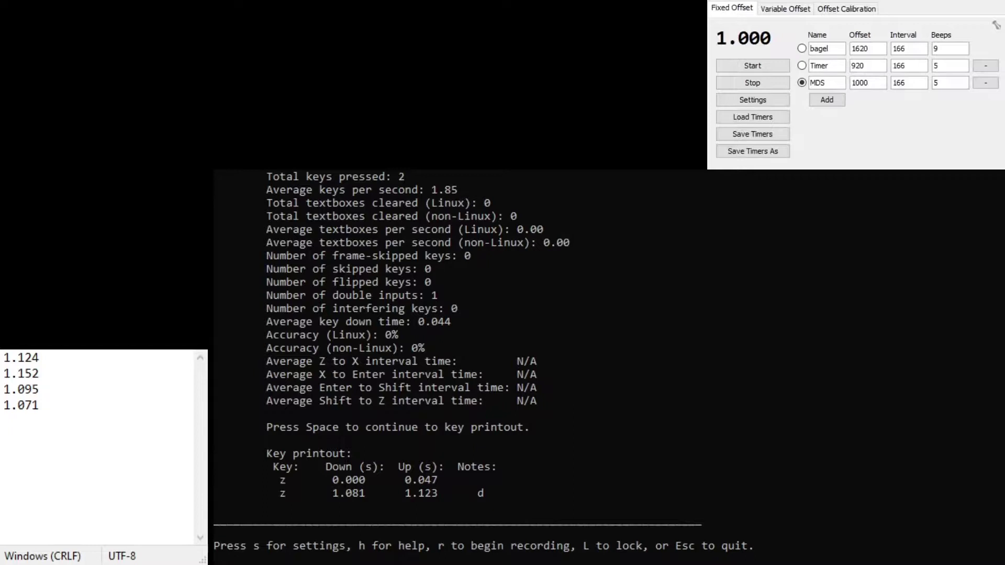
pyautogui.click(53, 436)
pyautogui.press('Return')
pyautogui.write('1.081')
# Select the last three times (1.095, 1.071, 1.081), then change the MDS offset from 1000 to 920.
pyautogui.moveTo(51, 372); pyautogui.dragTo(4, 358)
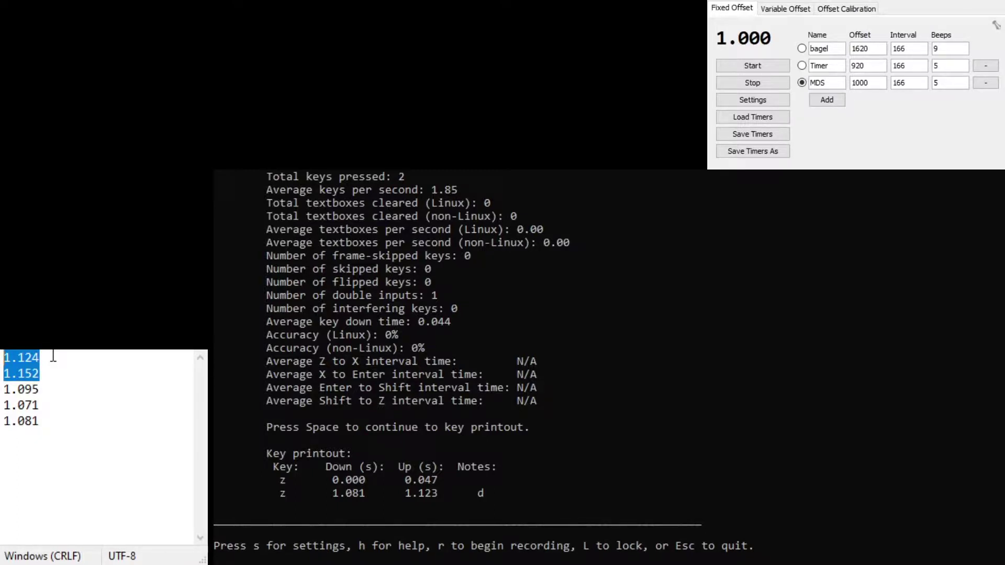
pyautogui.press('Down')
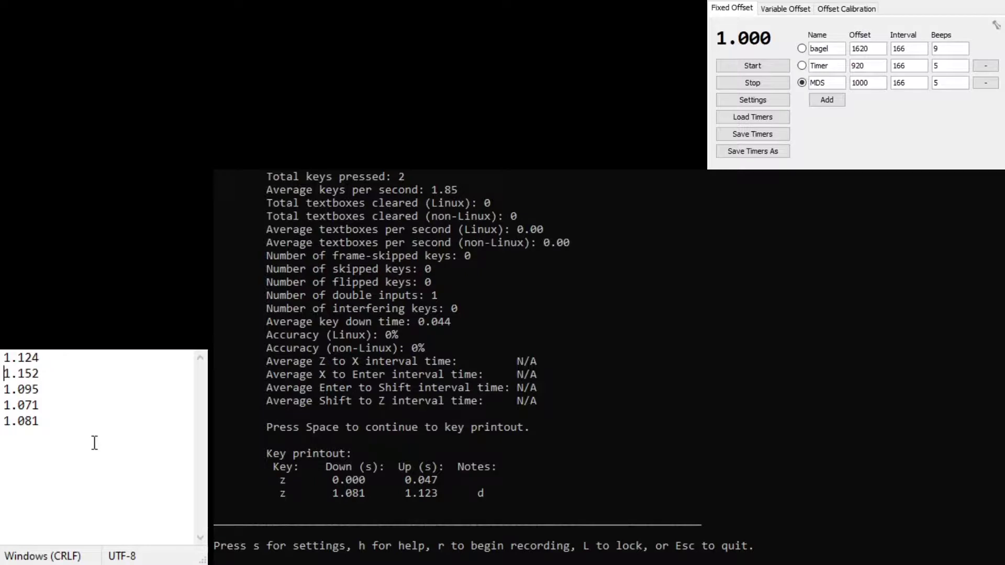
pyautogui.moveTo(48, 425); pyautogui.dragTo(4, 389)
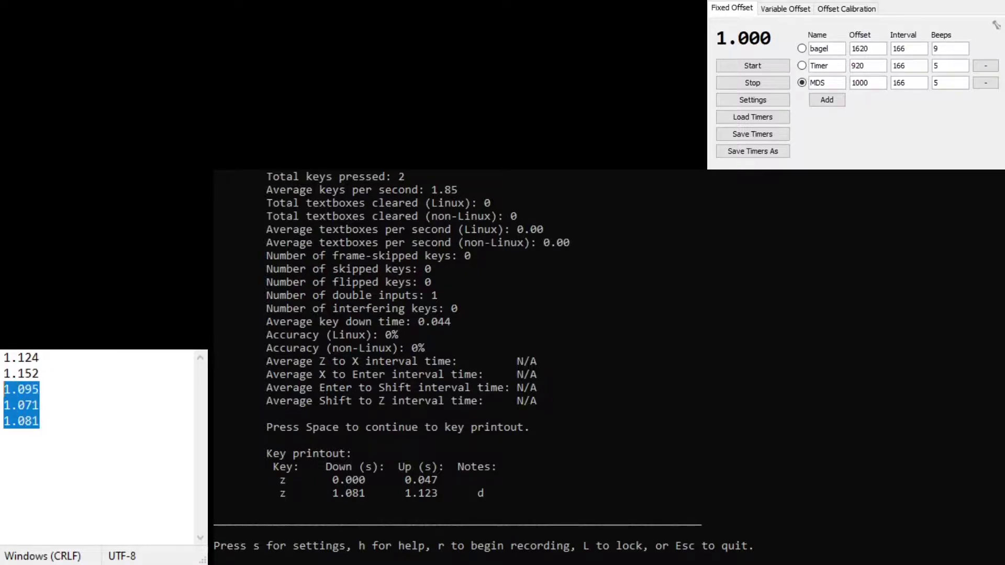
pyautogui.click(50, 453)
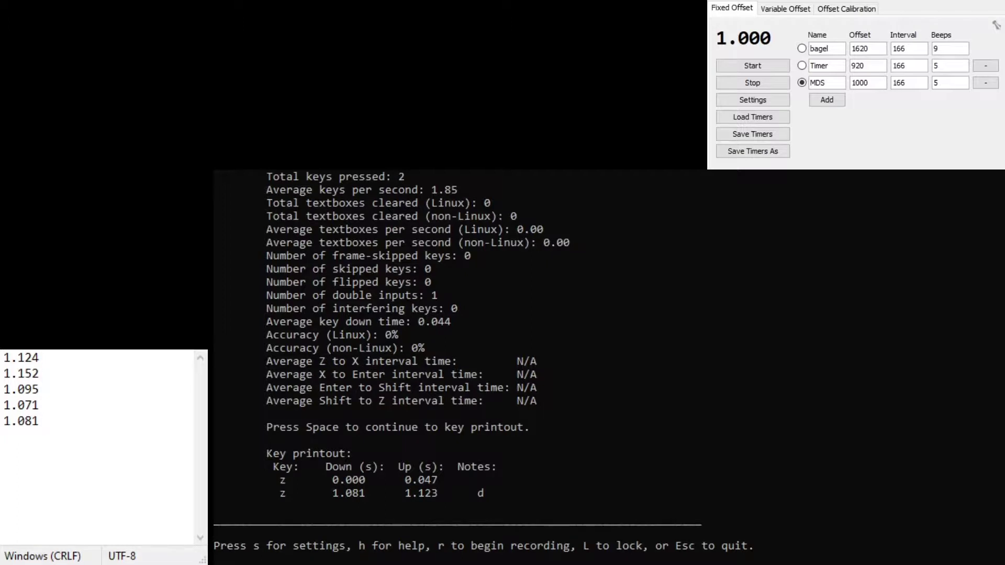
pyautogui.moveTo(42, 443); pyautogui.dragTo(2, 393)
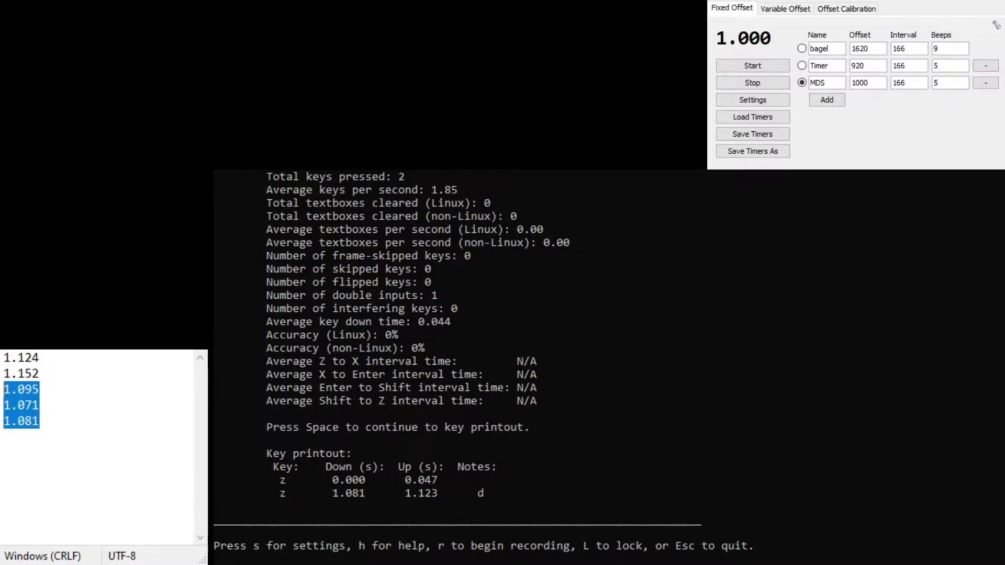
pyautogui.doubleClick(860, 82)
pyautogui.write('920r')
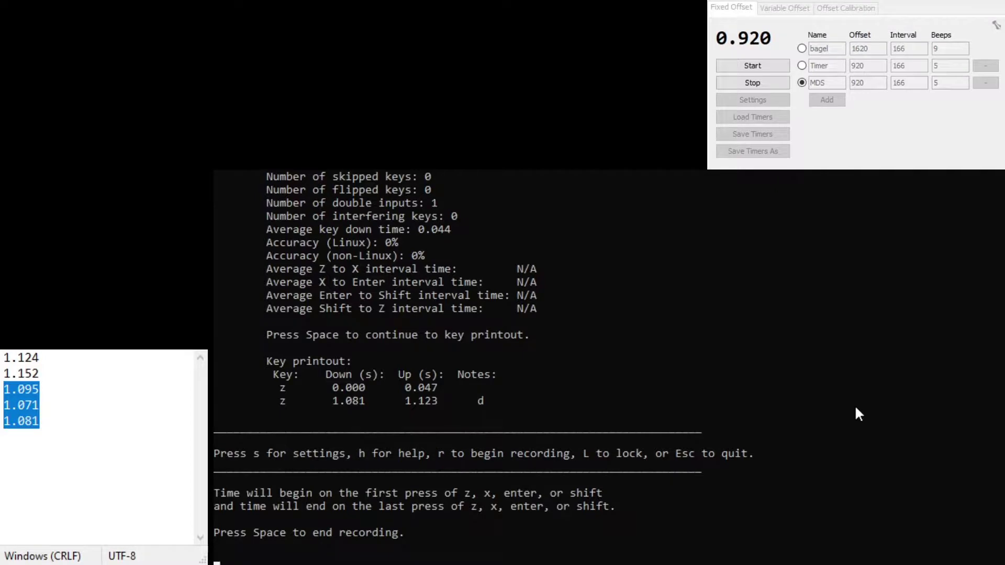
pyautogui.write('z')
# Add a ----- divider under 1.081 and log the first 920-offset time, 1.006.
pyautogui.press('space')
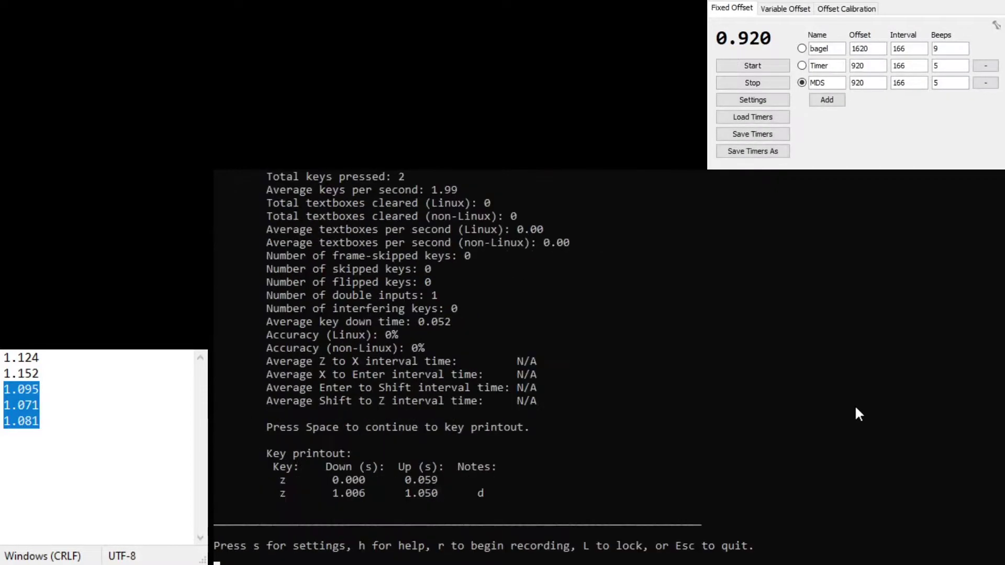
pyautogui.doubleClick(338, 495)
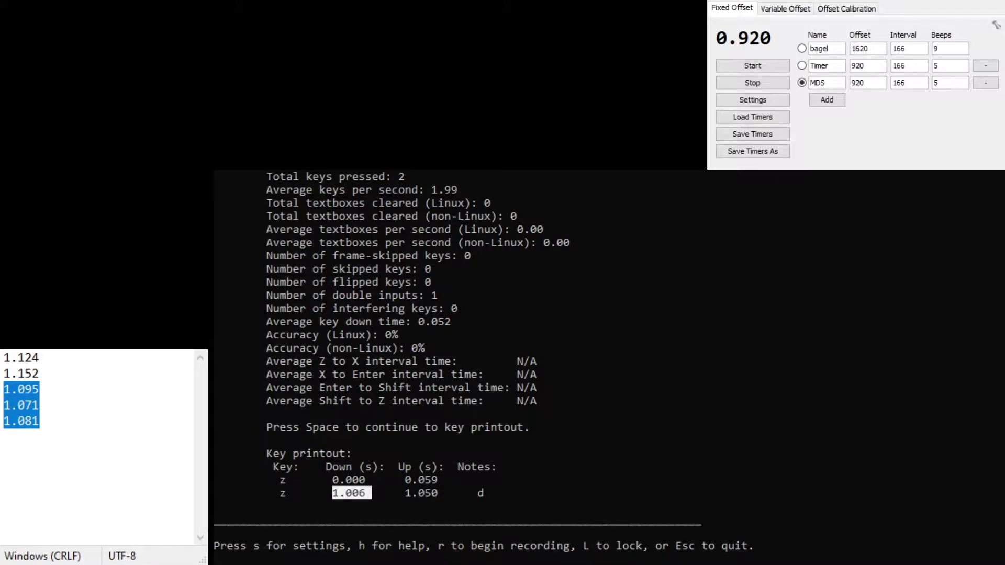
pyautogui.click(27, 467)
pyautogui.press('Right')
pyautogui.press('Right')
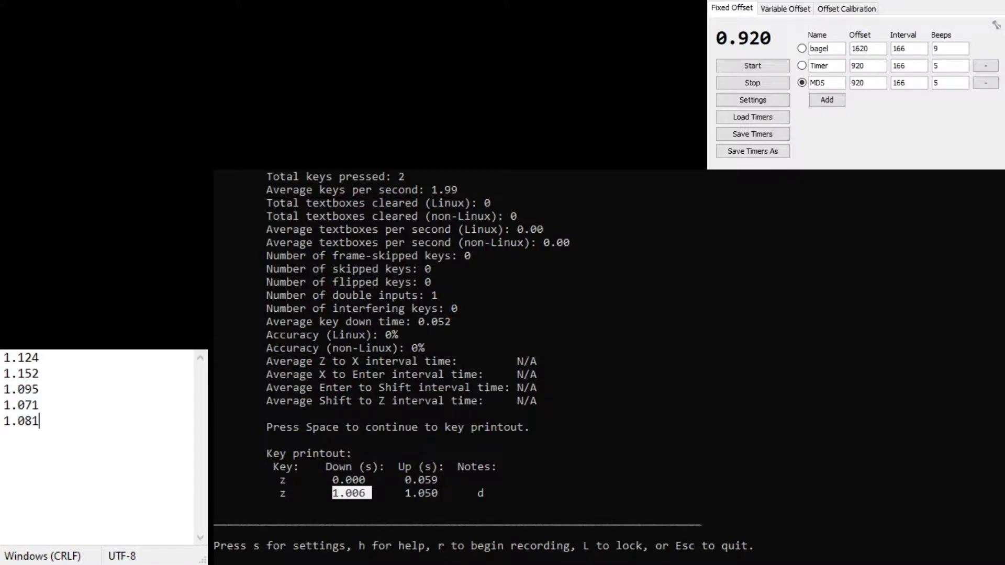
pyautogui.press('Return')
pyautogui.write('-----')
pyautogui.press('Return')
pyautogui.write('1.006')
# Record a second trial and log its 1.002 time.
pyautogui.click(838, 437)
pyautogui.press('r')
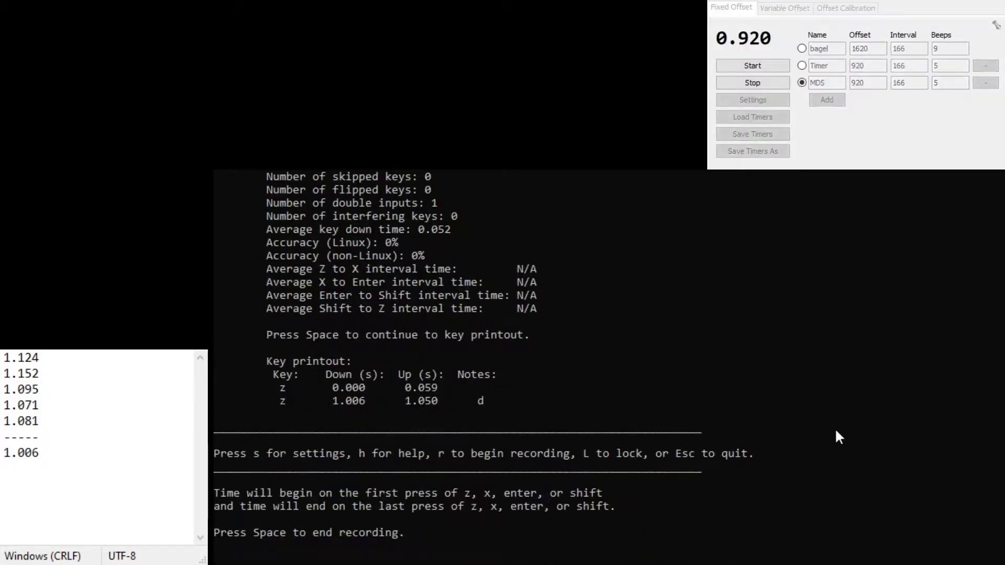
pyautogui.press('z')
pyautogui.press('z')
pyautogui.press('space')
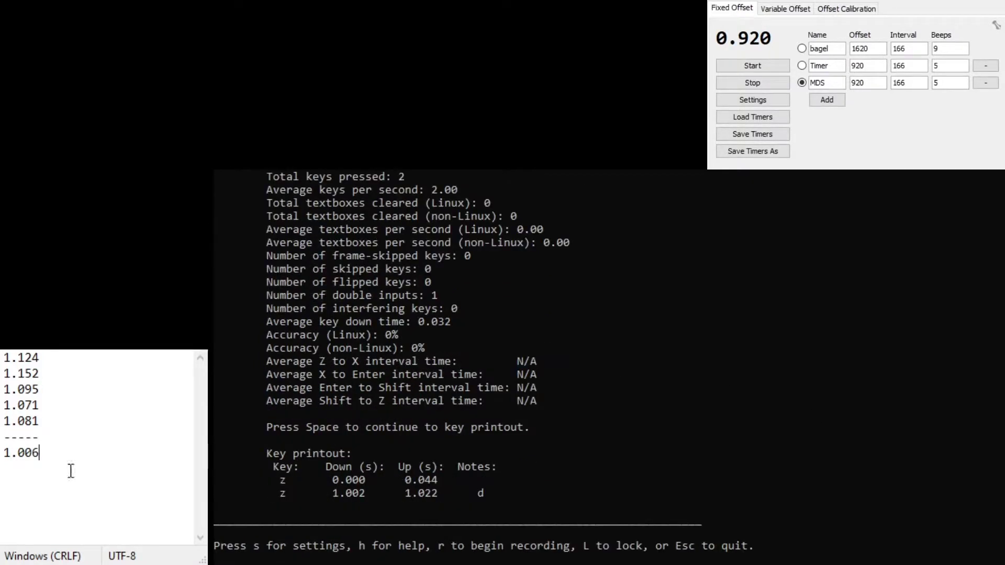
pyautogui.write('1.002')
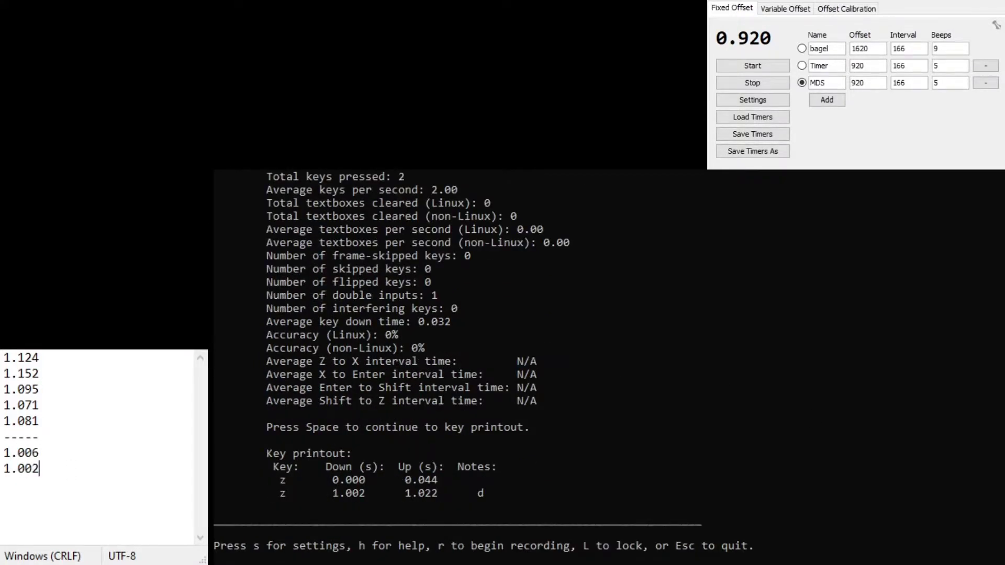
pyautogui.press('Return')
# Record a third trial and log 0.994 below 1.002.
pyautogui.press('r')
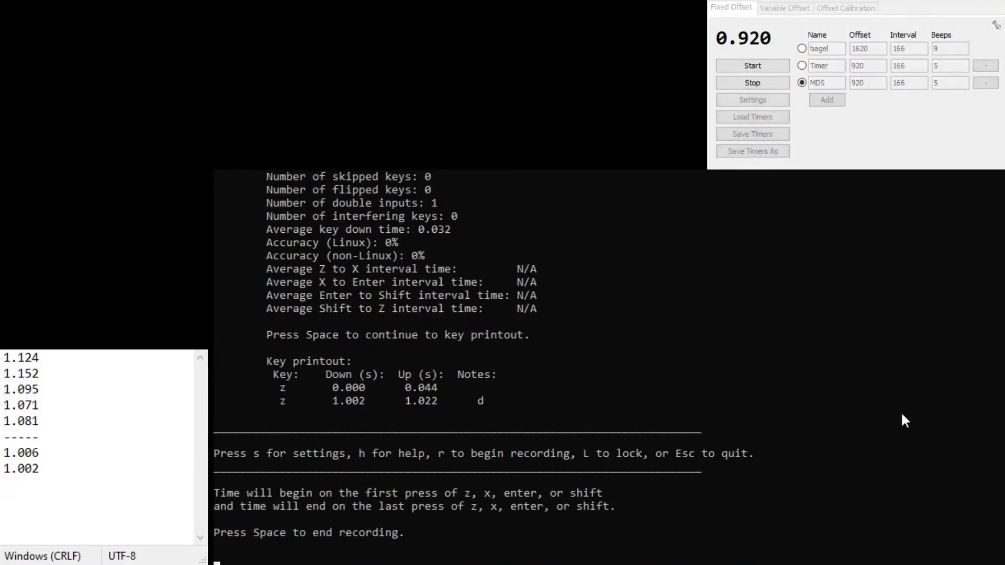
pyautogui.press('z')
pyautogui.press('space')
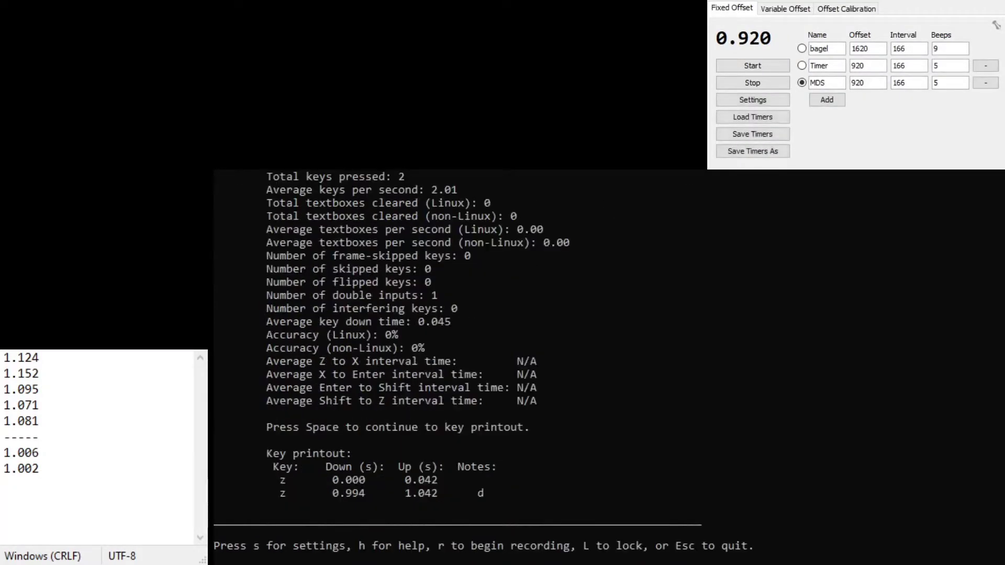
pyautogui.click(50, 492)
pyautogui.write('0.994')
# Record a fourth trial and log 1.058 on a new line.
pyautogui.click(815, 446)
pyautogui.press('r')
pyautogui.press('z')
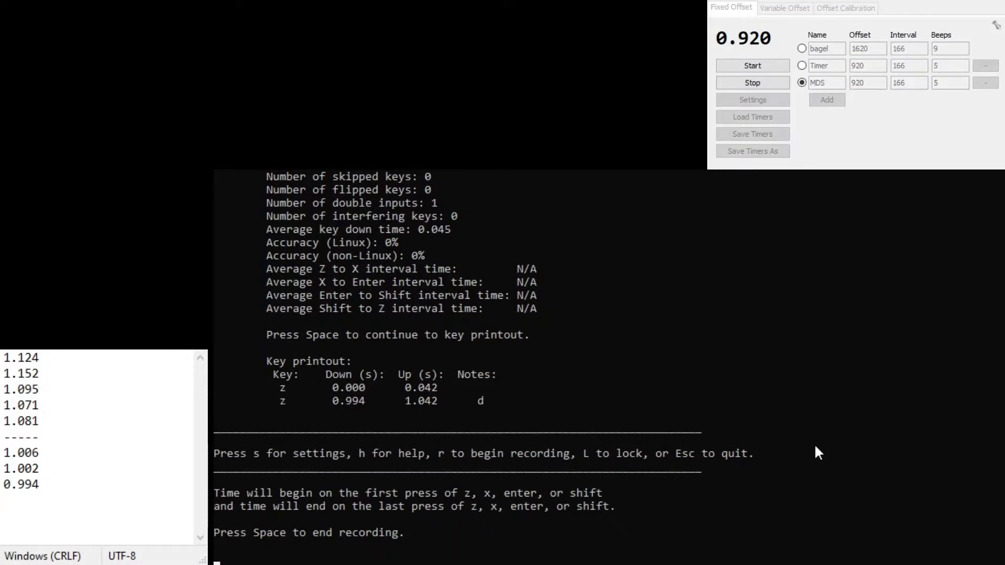
pyautogui.press('z')
pyautogui.press('space')
pyautogui.press('space')
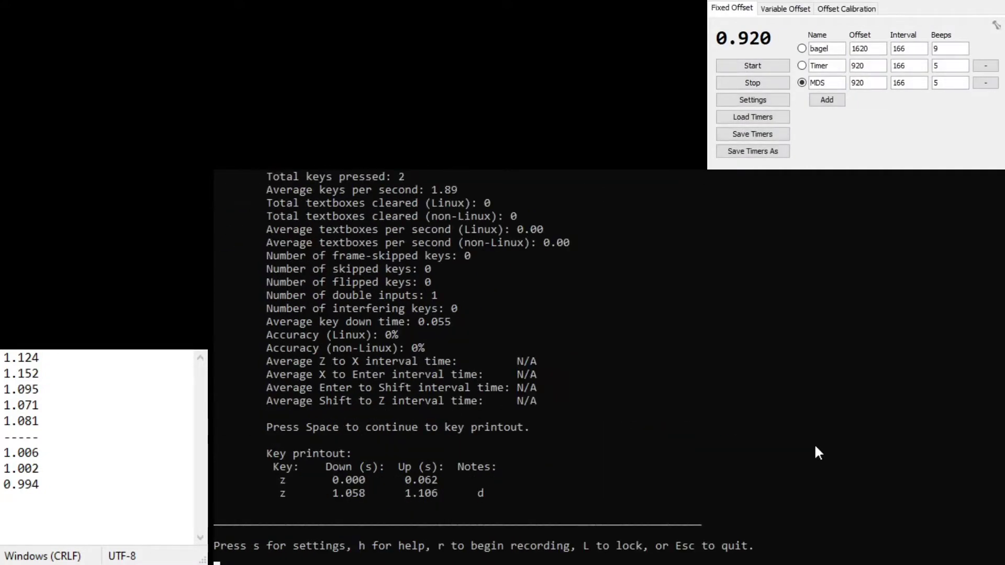
pyautogui.click(41, 485)
pyautogui.press('Return')
pyautogui.write('1.058')
pyautogui.scroll(1, 675, 357)
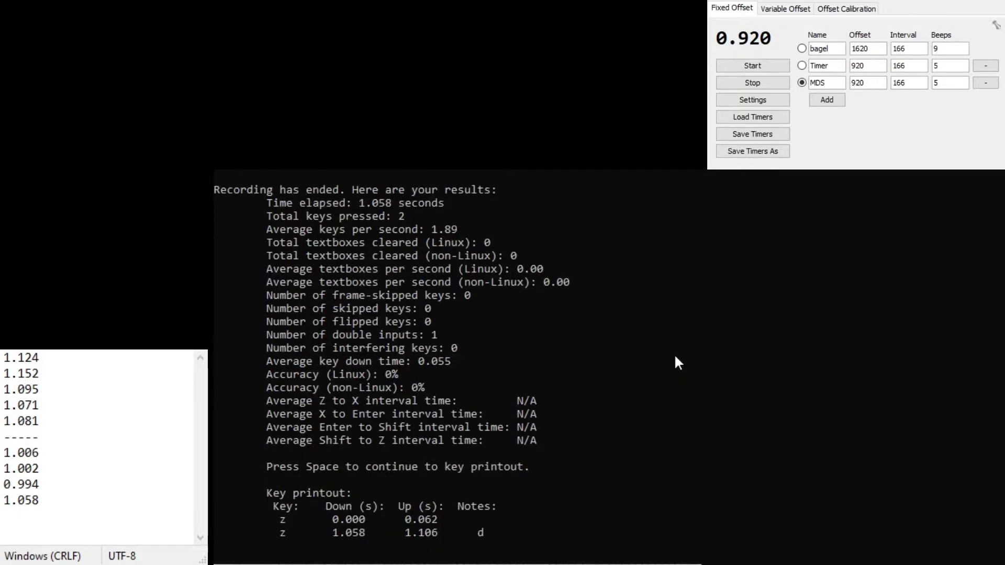
pyautogui.scroll(-7, 418, 480)
# Record a fifth trial and log 0.967 below 1.058.
pyautogui.press('r')
pyautogui.press('F1')
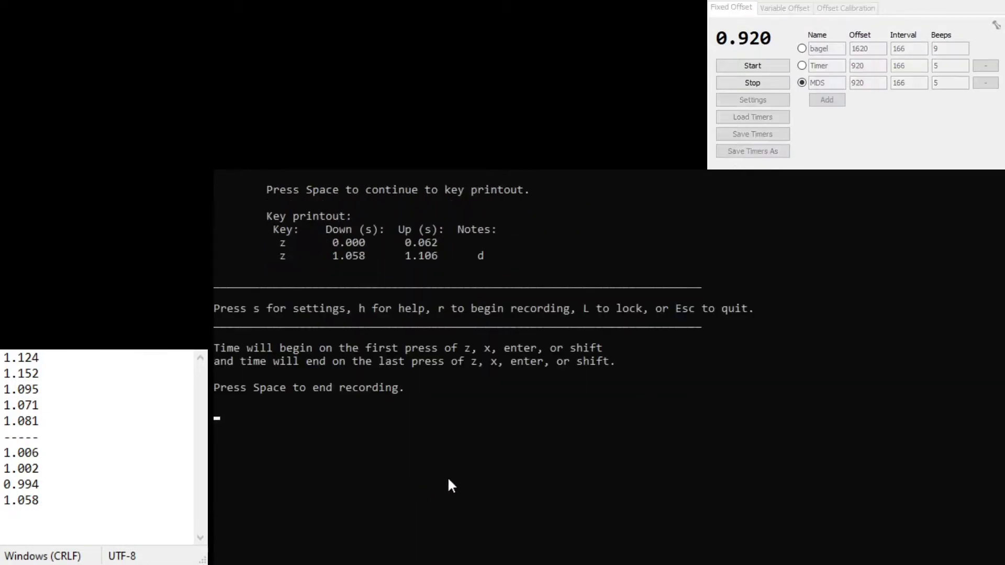
pyautogui.press('z')
pyautogui.press('space')
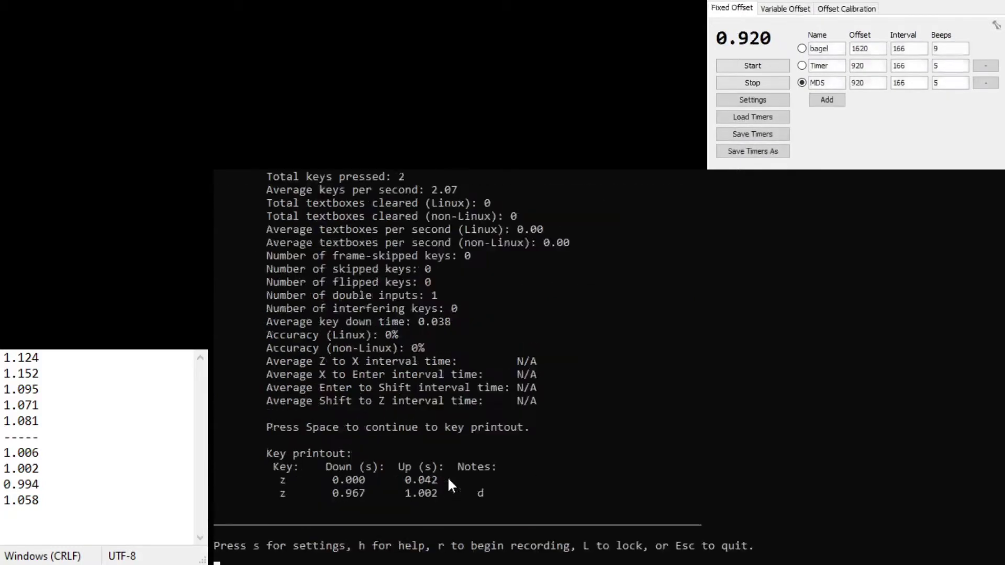
pyautogui.hotkey('alt', 'Tab')
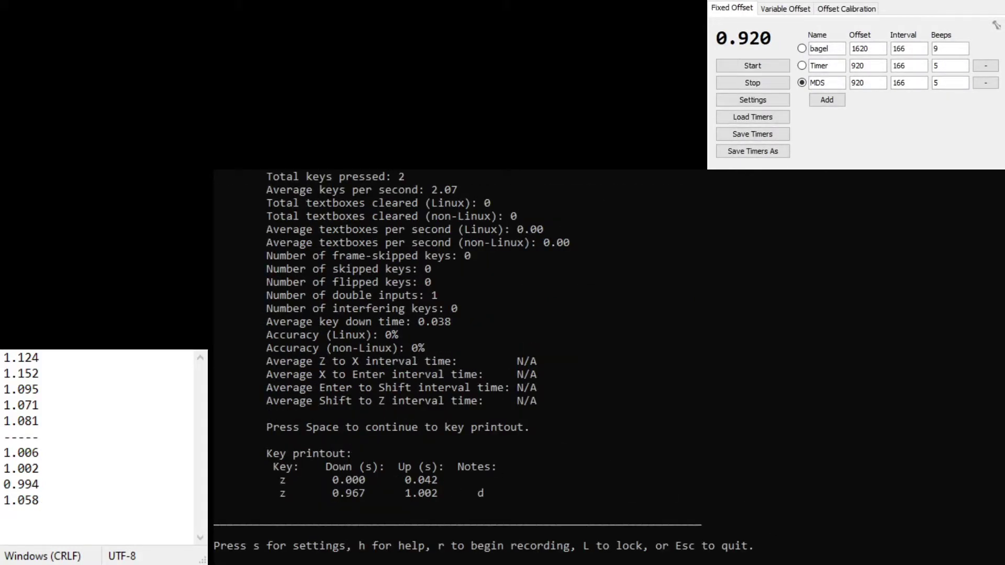
pyautogui.press('Return')
pyautogui.write('0.967')
pyautogui.moveTo(48, 482); pyautogui.dragTo(2, 454)
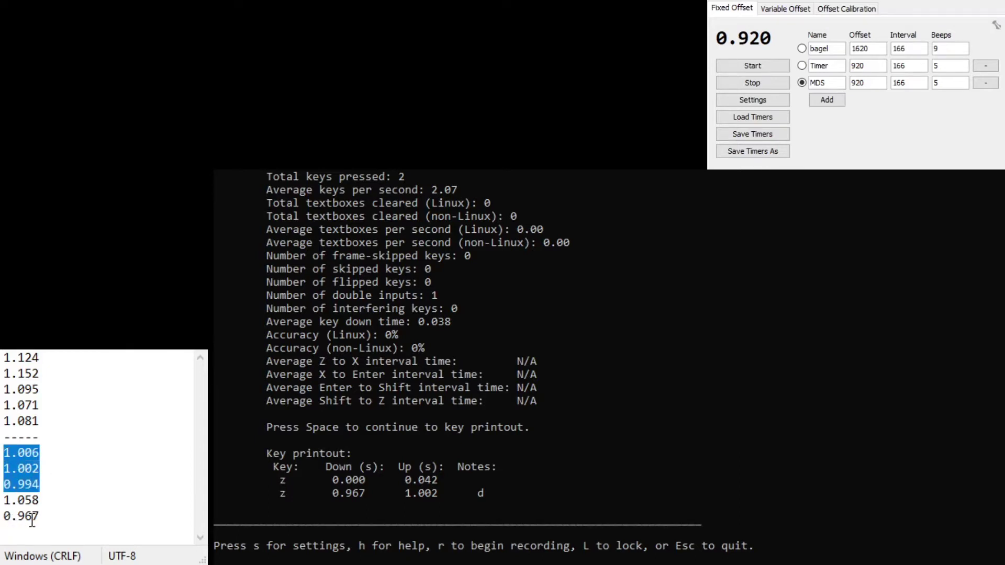
pyautogui.moveTo(46, 517); pyautogui.dragTo(3, 516)
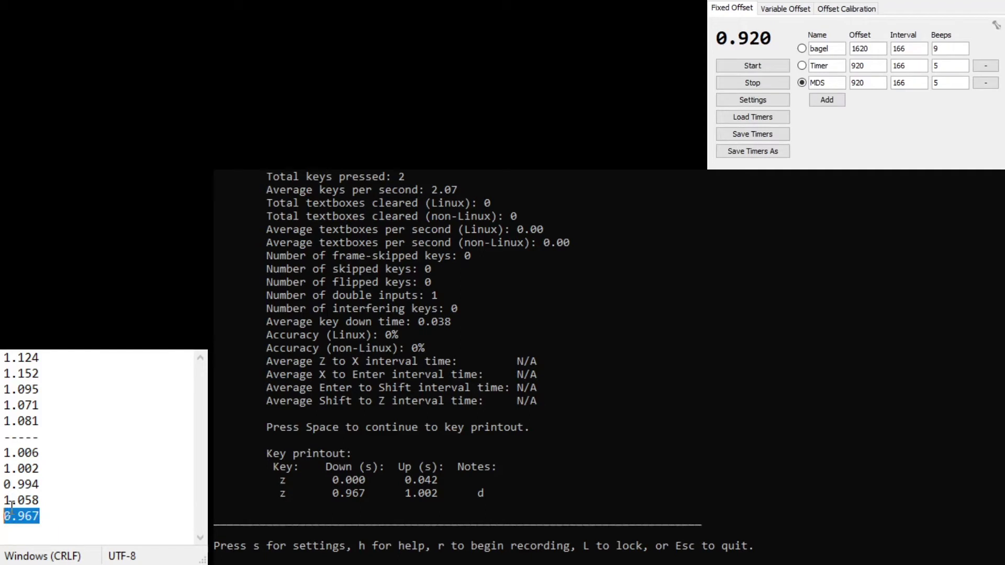
pyautogui.click(41, 453)
pyautogui.moveTo(40, 453); pyautogui.dragTo(29, 486)
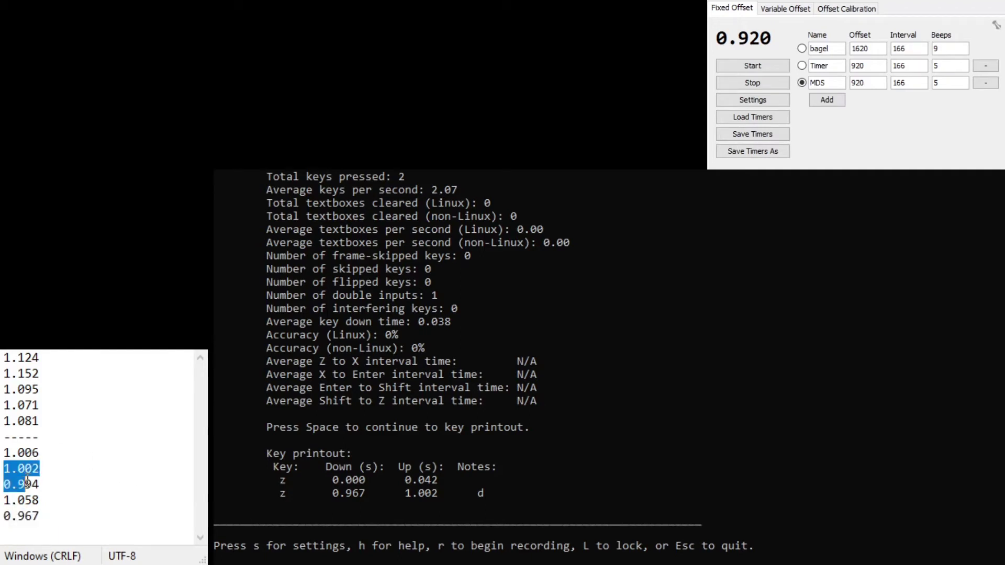
pyautogui.click(59, 454)
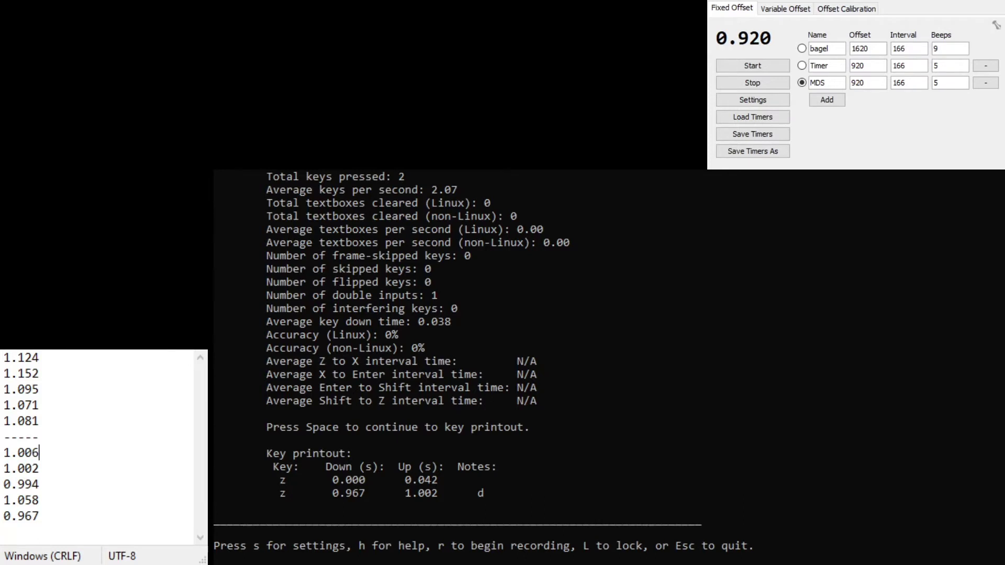